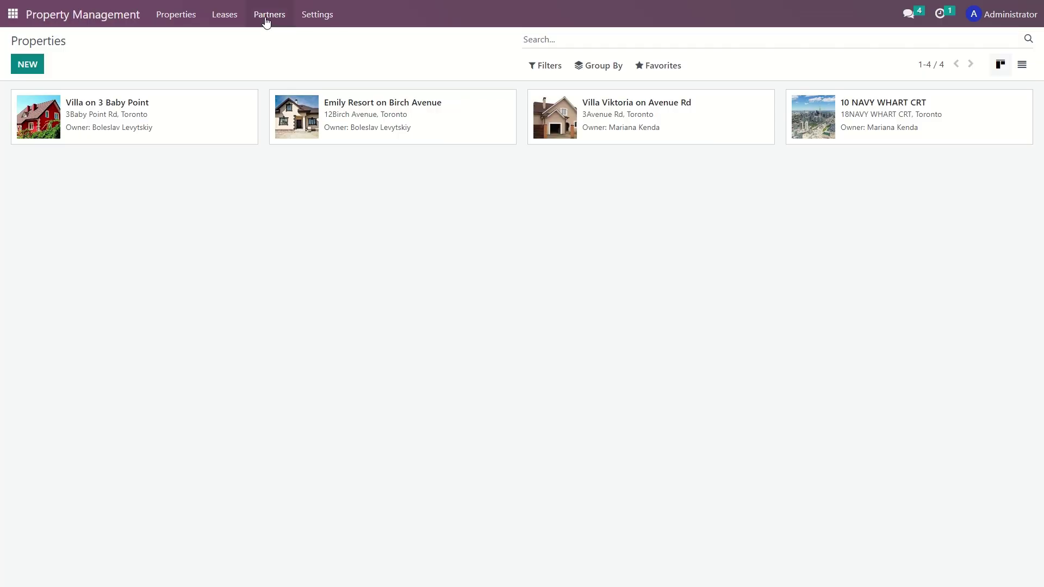
Open Partners > Owners to list the five property owner contacts.
{"action": "left_click", "coordinate": [266, 20]}
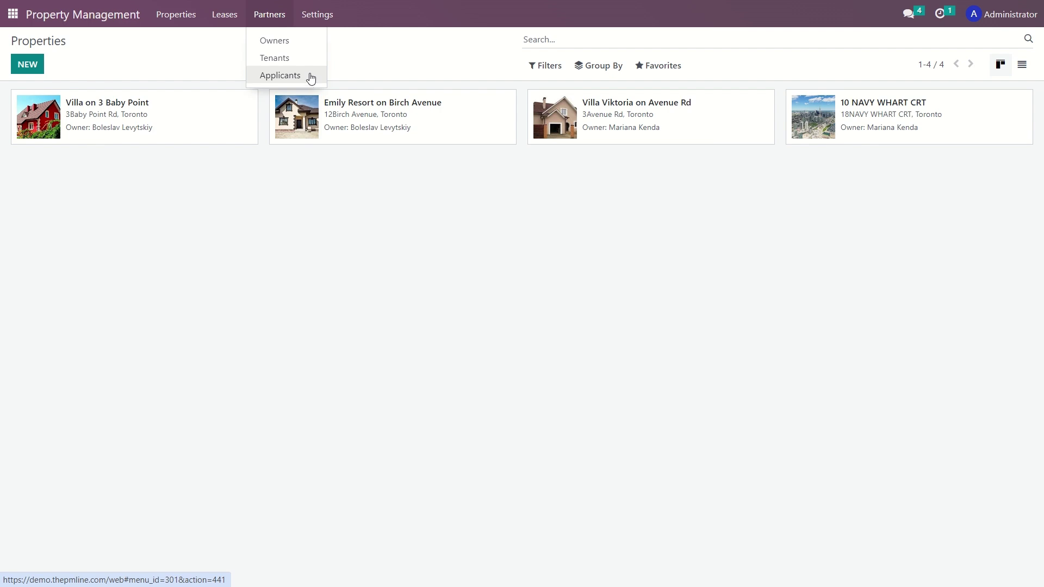
{"action": "left_click", "coordinate": [282, 43]}
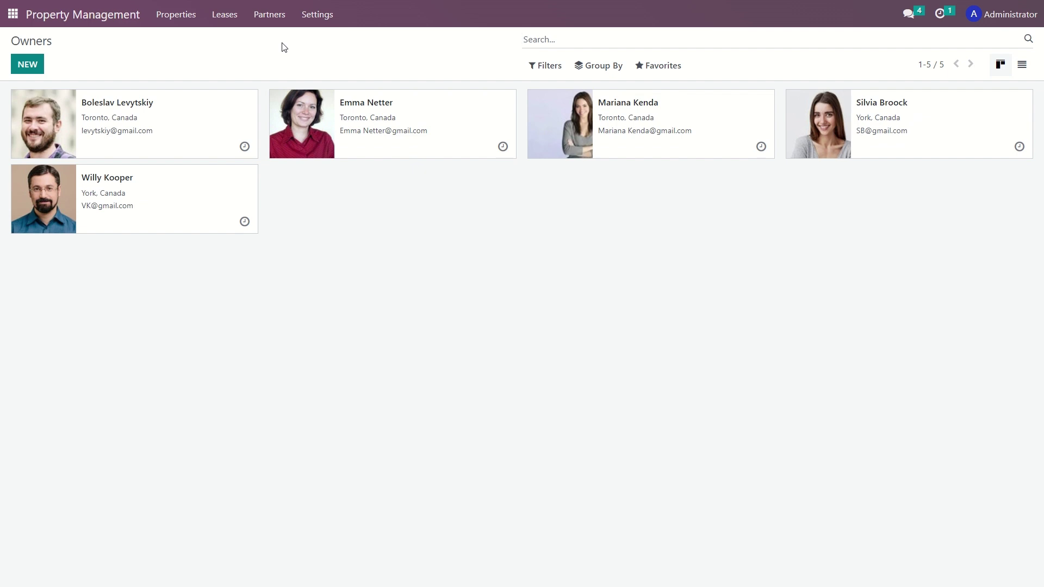
Create a blank owner and save it empty, flagging name, address, phone and email as required.
{"action": "left_click", "coordinate": [28, 66]}
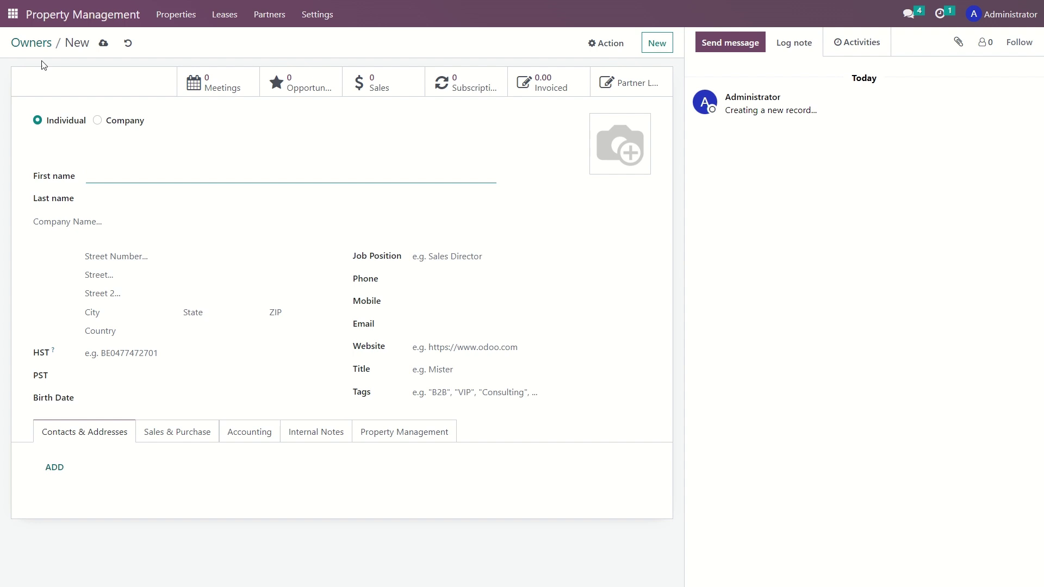
{"action": "left_click", "coordinate": [103, 43]}
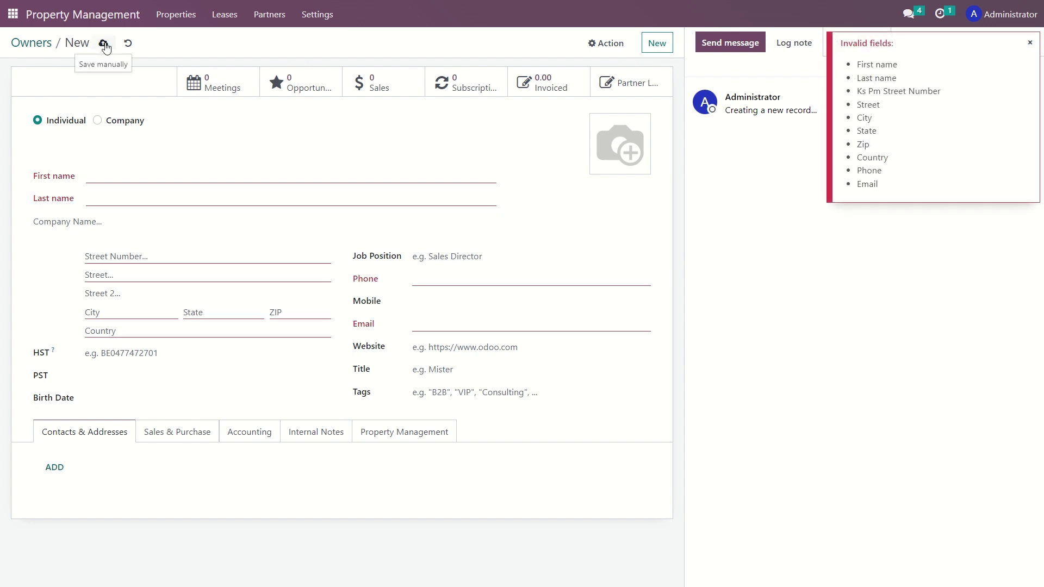
{"action": "left_click", "coordinate": [106, 48]}
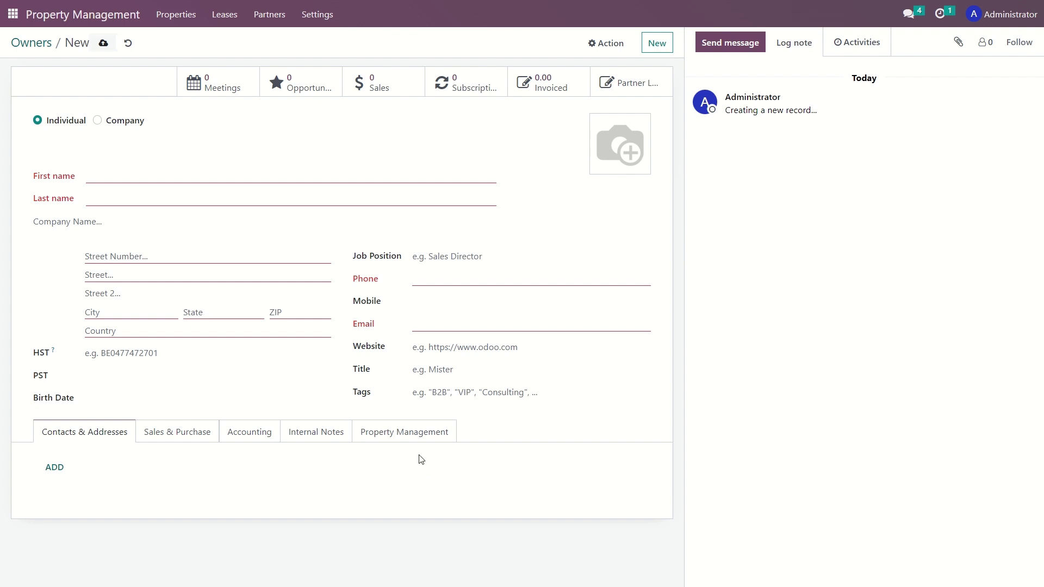
Discard the blank owner and open the first owner's Toronto contact record.
{"action": "left_click", "coordinate": [129, 43]}
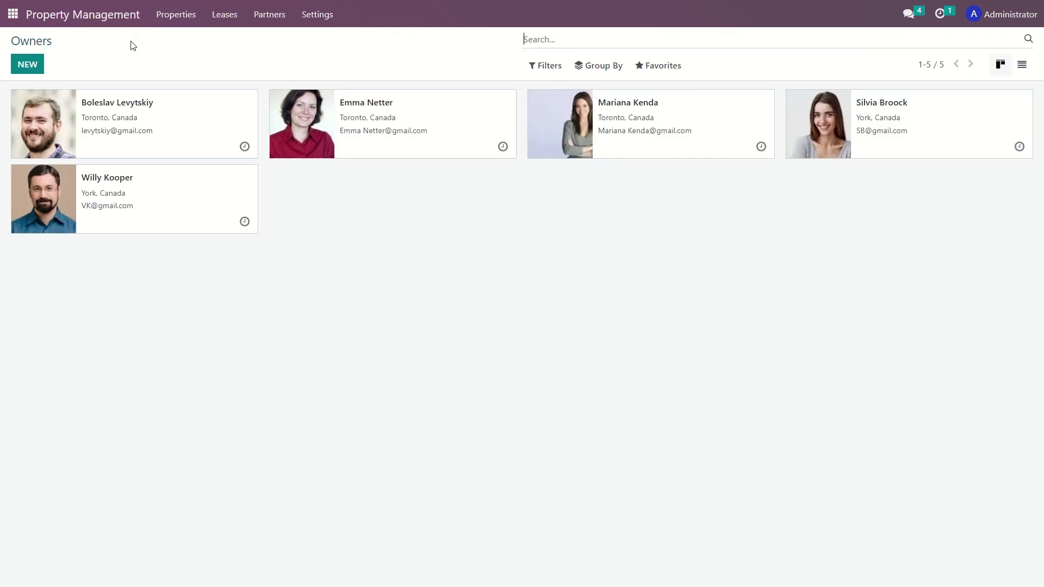
{"action": "left_click", "coordinate": [157, 117]}
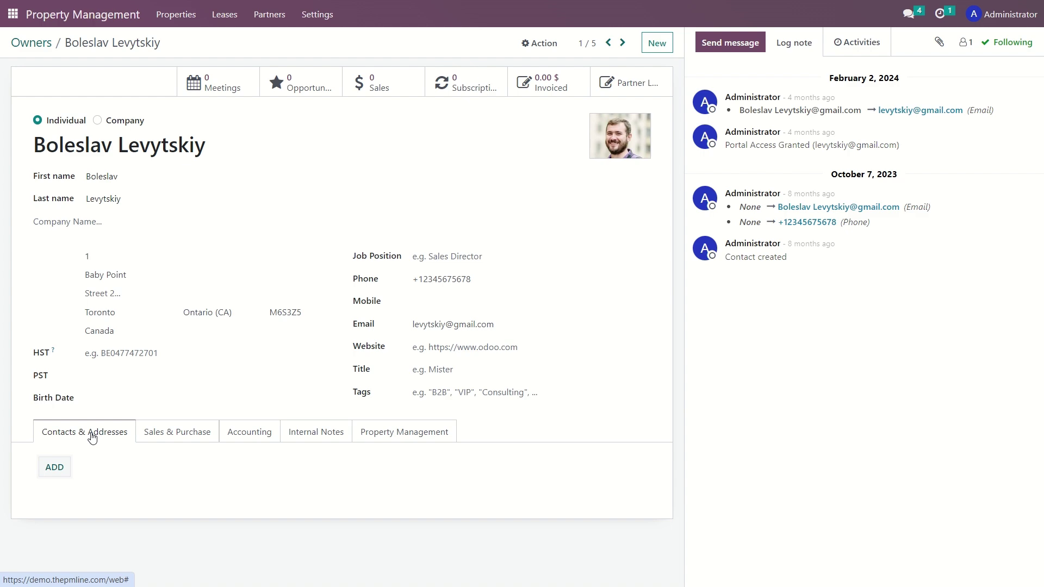
{"action": "left_click", "coordinate": [54, 466]}
{"action": "left_click", "coordinate": [215, 76]}
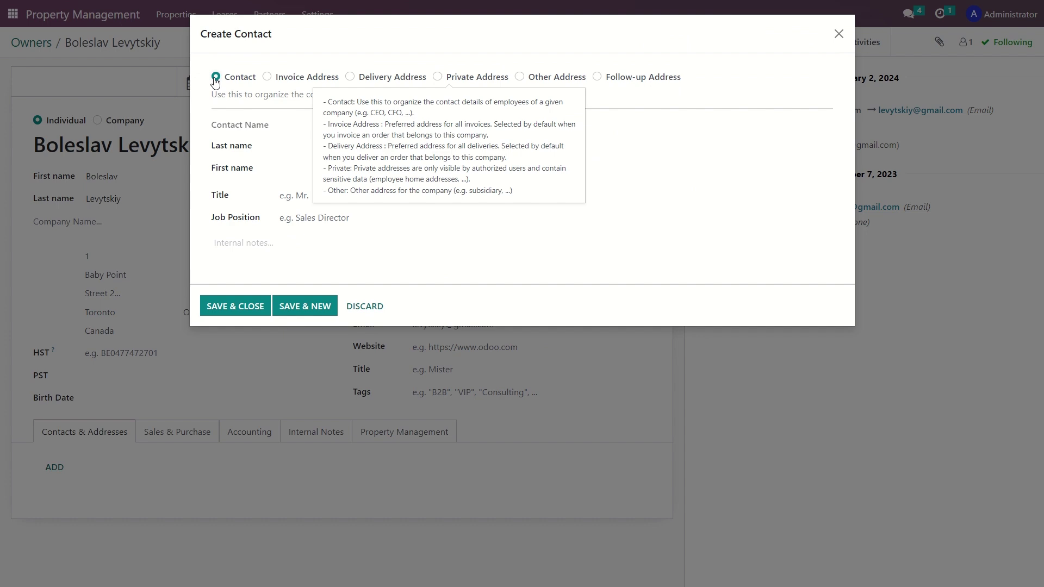
{"action": "left_click", "coordinate": [267, 77]}
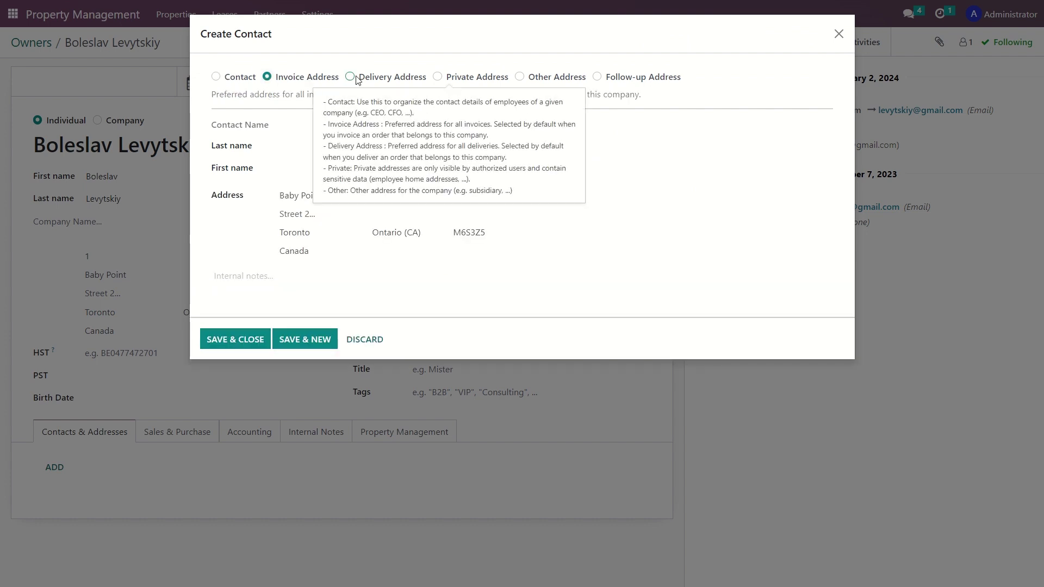
{"action": "left_click", "coordinate": [356, 77]}
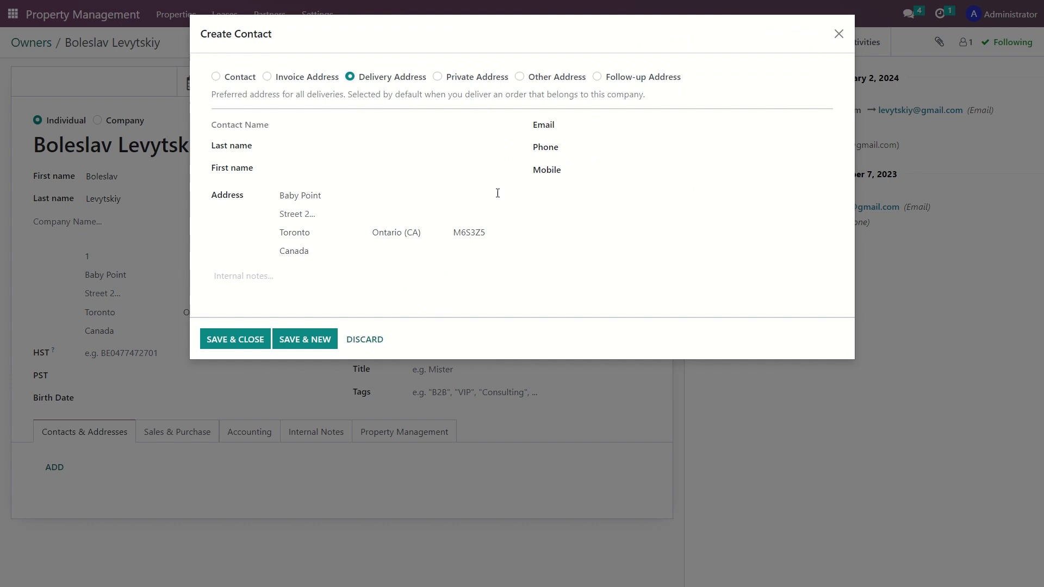
{"action": "left_click", "coordinate": [366, 340]}
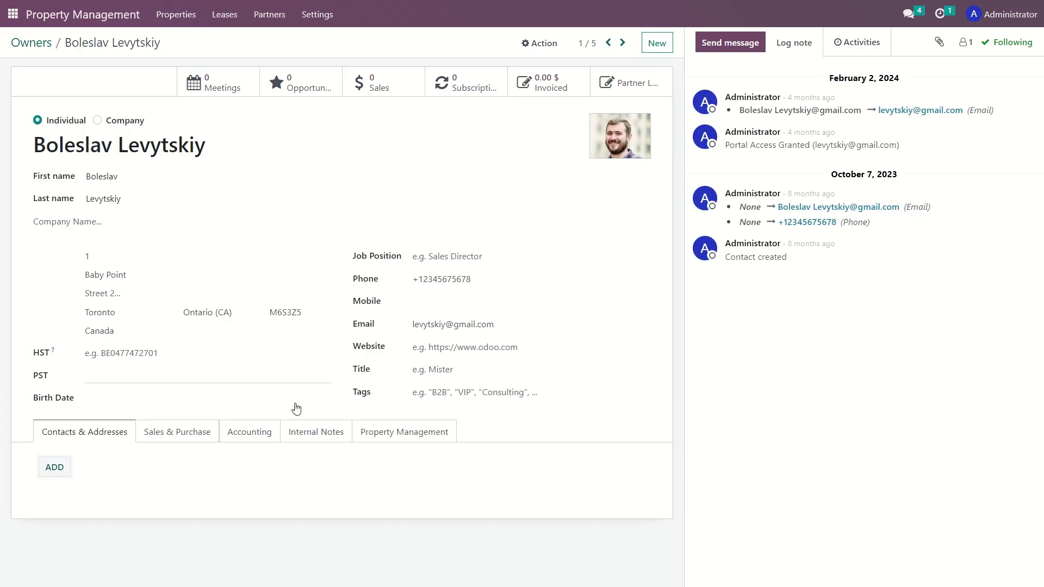
Review Sales & Purchase, then Accounting: no bank accounts, receivable 115100, payable 211100.
{"action": "left_click", "coordinate": [175, 438]}
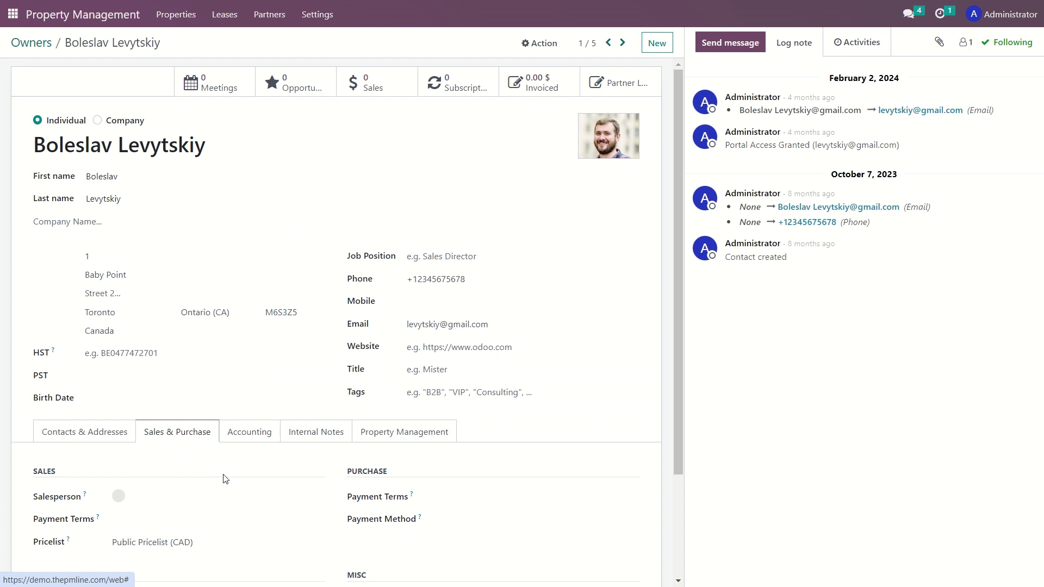
{"action": "scroll", "coordinate": [226, 478], "scroll_direction": "down", "scroll_amount": 3}
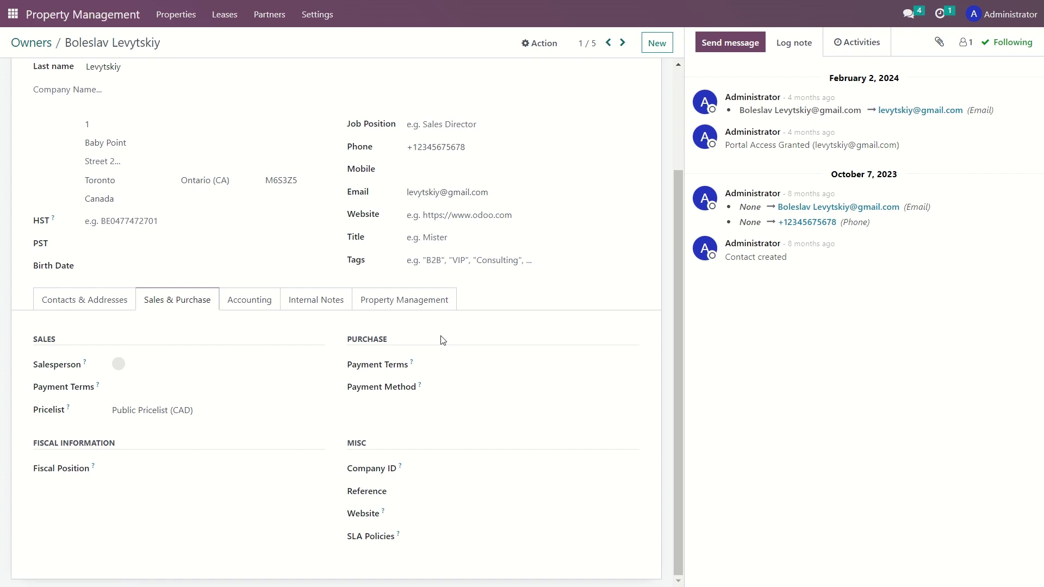
{"action": "left_click", "coordinate": [247, 302]}
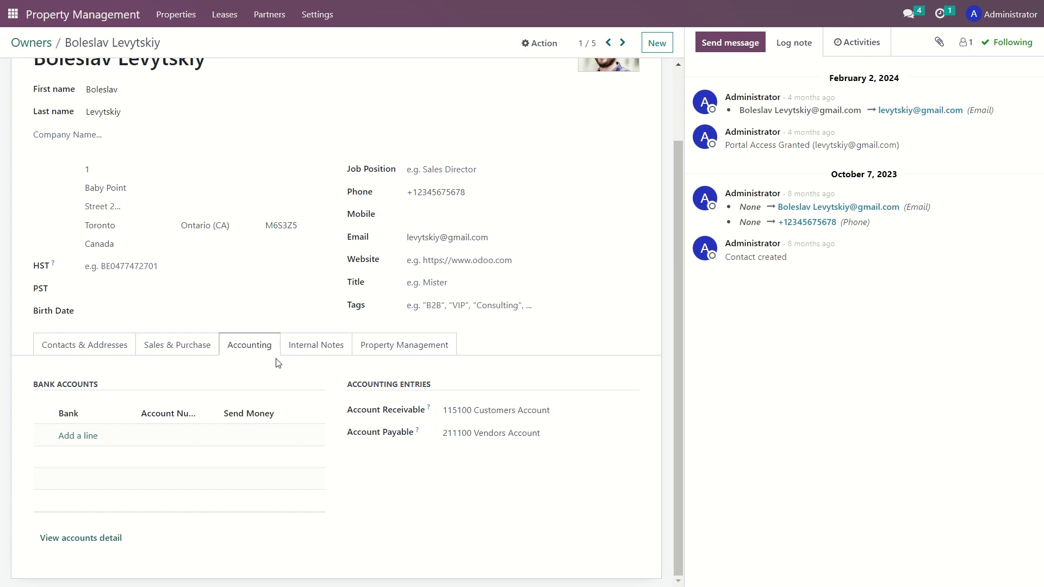
Display the owner's Internal Notes, which are empty.
{"action": "left_click", "coordinate": [315, 350]}
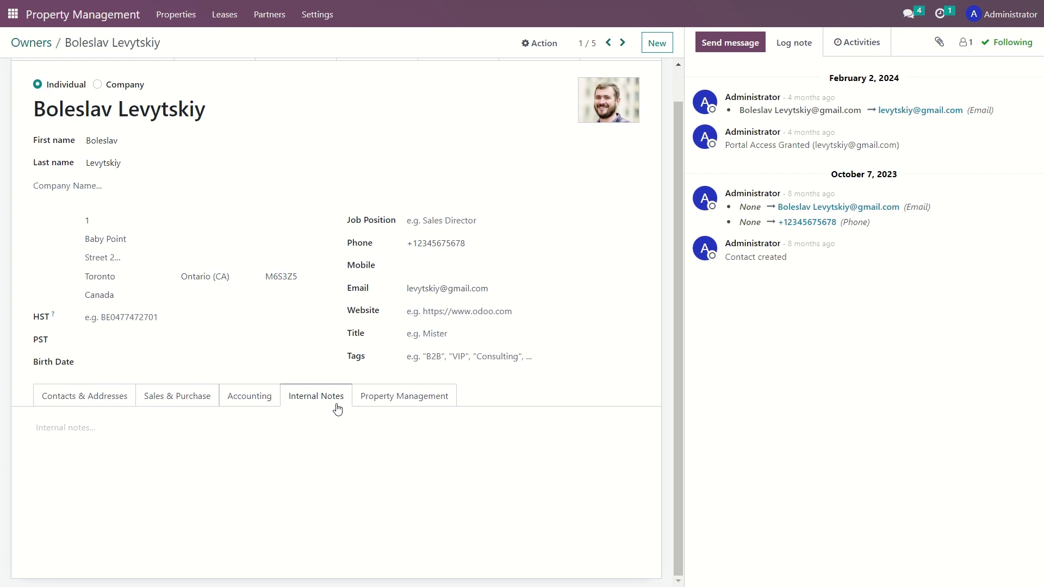
View the owner's Property Management details, two owned properties, and the properties available to add.
{"action": "left_click", "coordinate": [396, 400]}
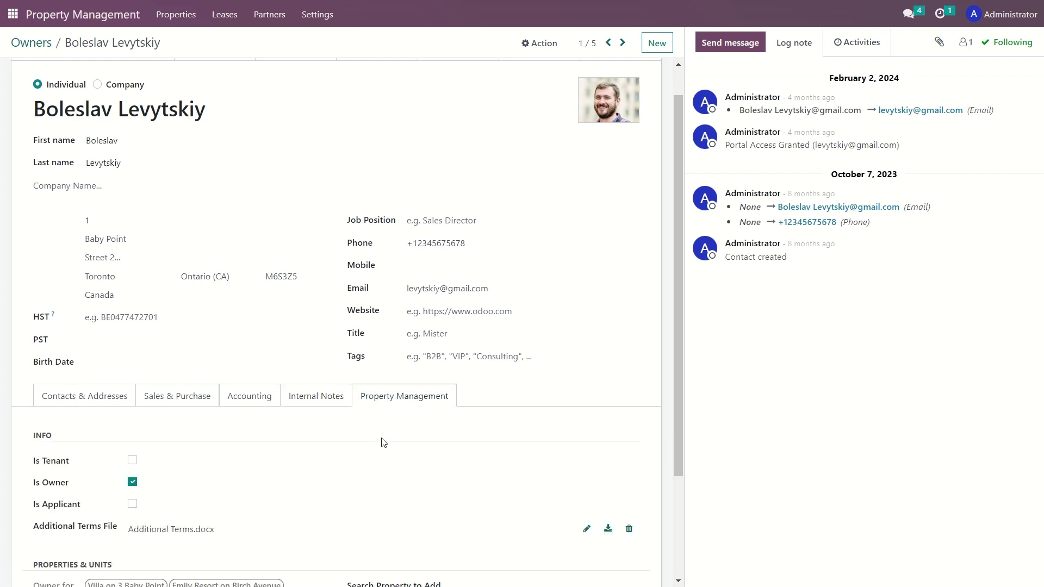
{"action": "scroll", "coordinate": [384, 442], "scroll_direction": "down", "scroll_amount": 3}
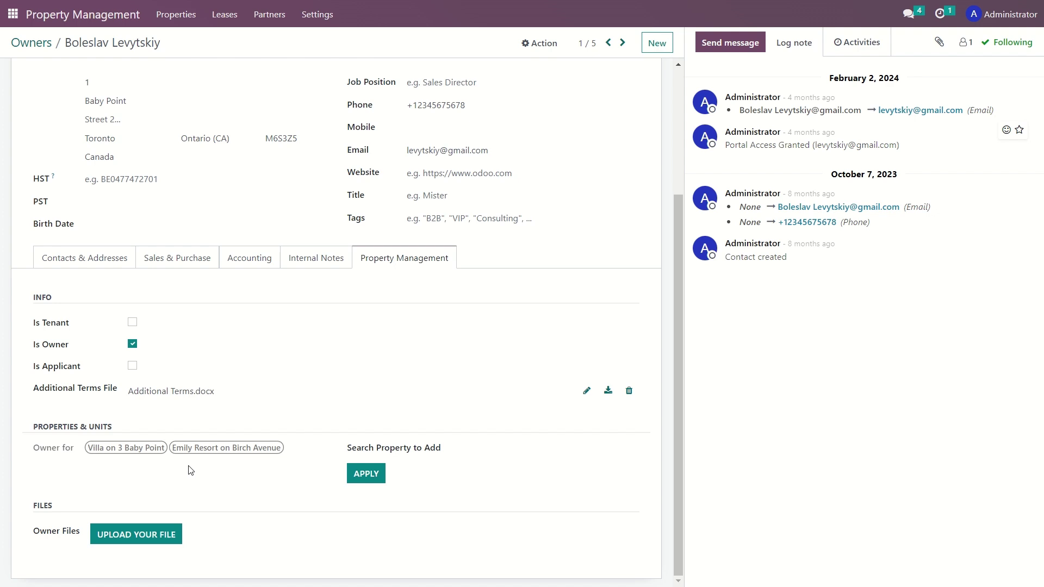
{"action": "left_click", "coordinate": [479, 451]}
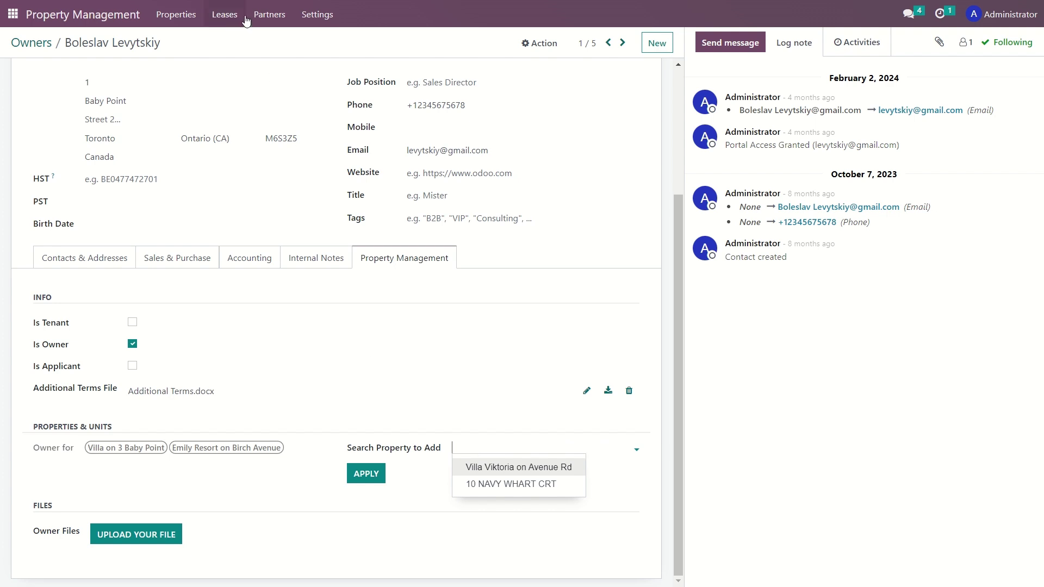
Start a new tenant record from Partners > Tenants.
{"action": "left_click", "coordinate": [277, 18]}
{"action": "left_click", "coordinate": [278, 18]}
{"action": "left_click", "coordinate": [286, 58]}
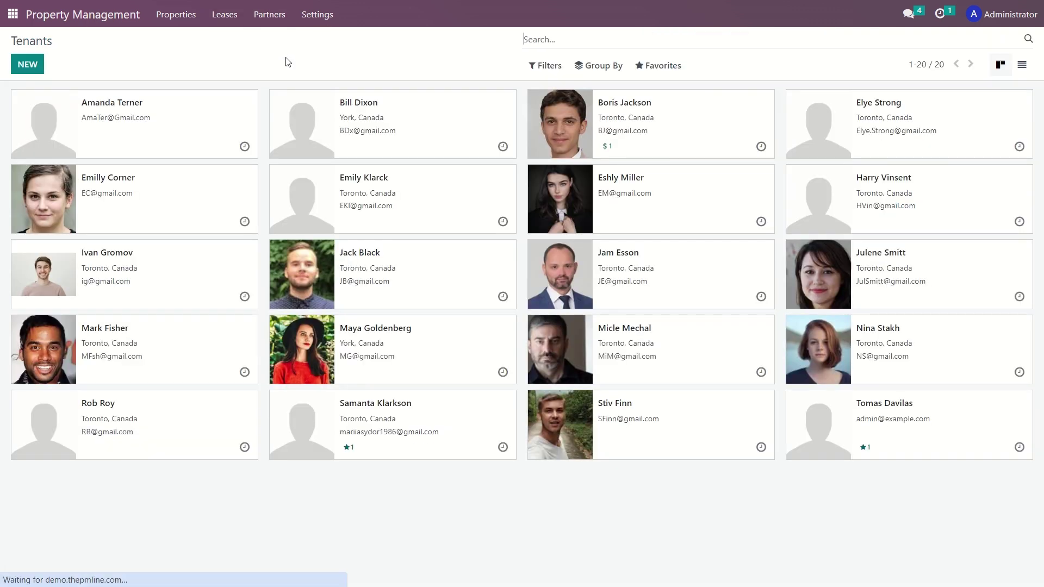
{"action": "left_click", "coordinate": [28, 66]}
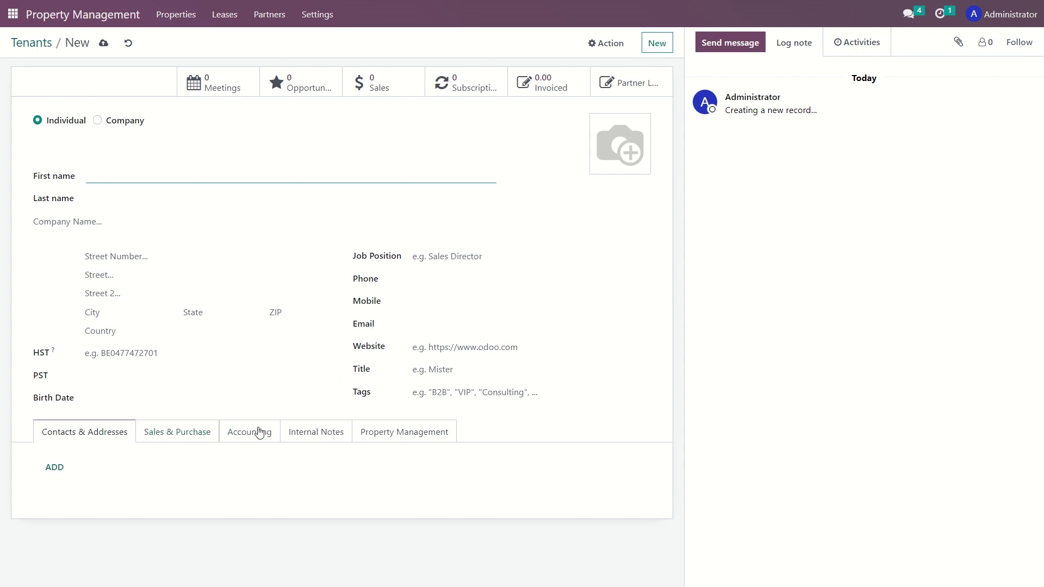
Show the new tenant's Property Management emergency contact and additional information fields.
{"action": "left_click", "coordinate": [437, 415]}
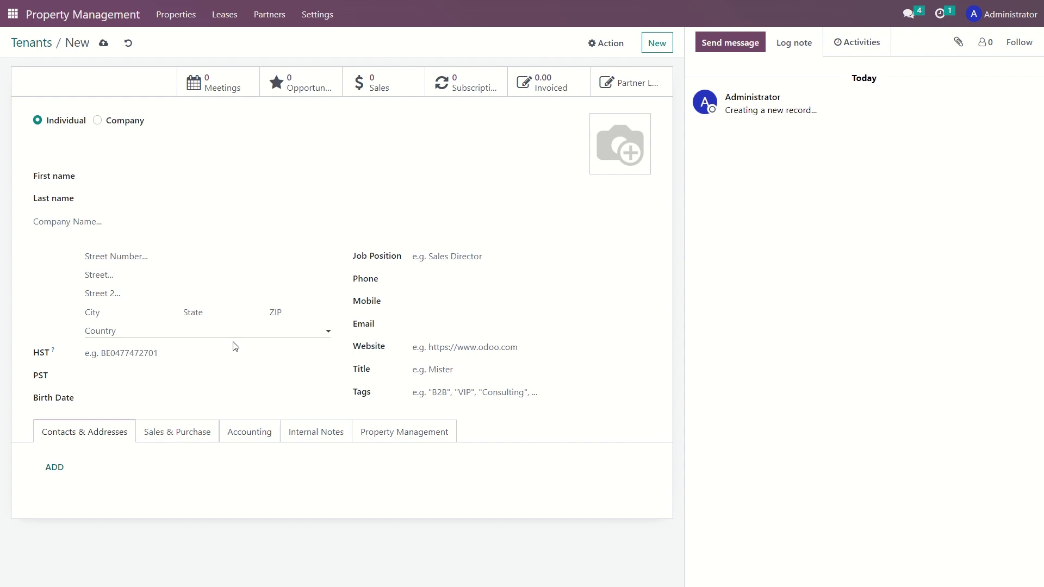
{"action": "left_click", "coordinate": [402, 441]}
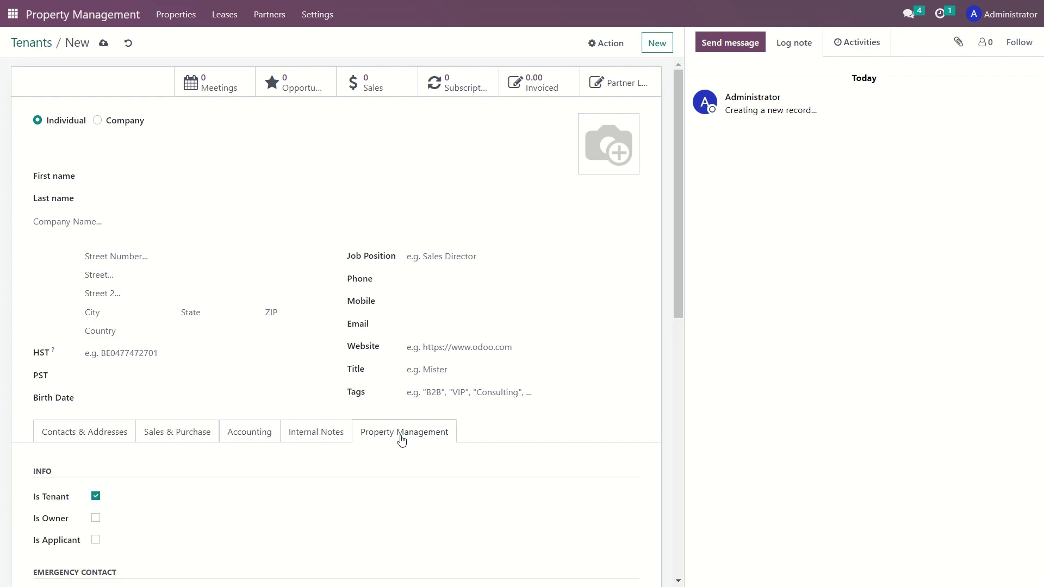
{"action": "scroll", "coordinate": [401, 441], "scroll_direction": "down", "scroll_amount": 8}
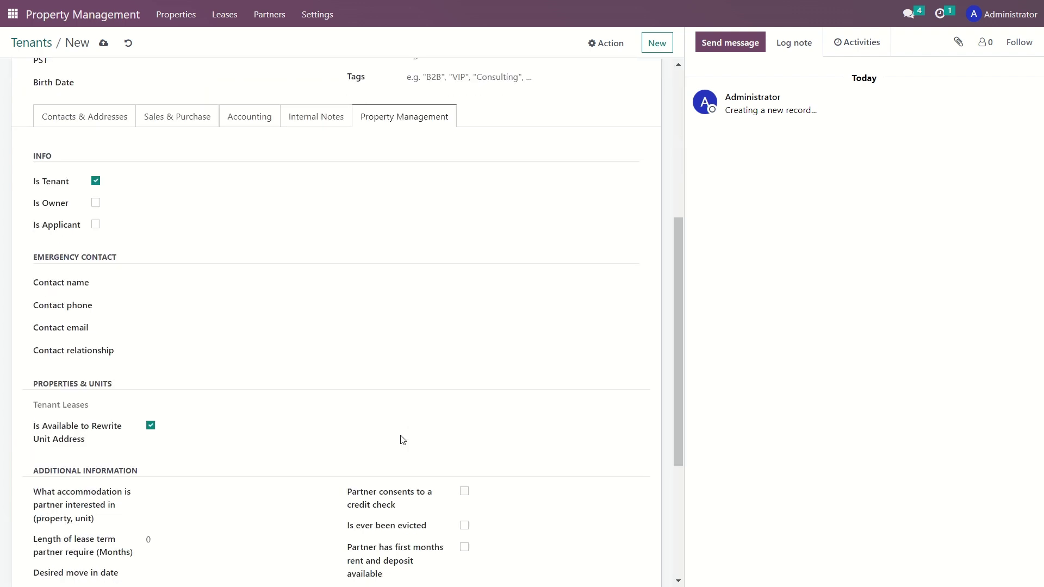
{"action": "scroll", "coordinate": [402, 439], "scroll_direction": "down", "scroll_amount": 3}
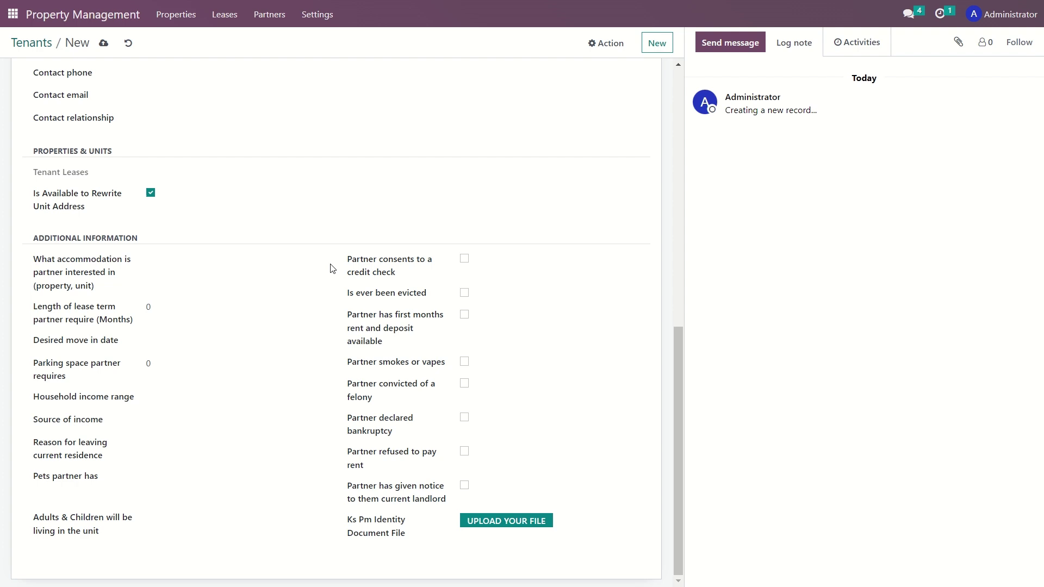
Open the Tenant questionnaire from the Default Tenant Survey setting and browse its applicant questions.
{"action": "left_click", "coordinate": [317, 15]}
{"action": "left_click", "coordinate": [332, 57]}
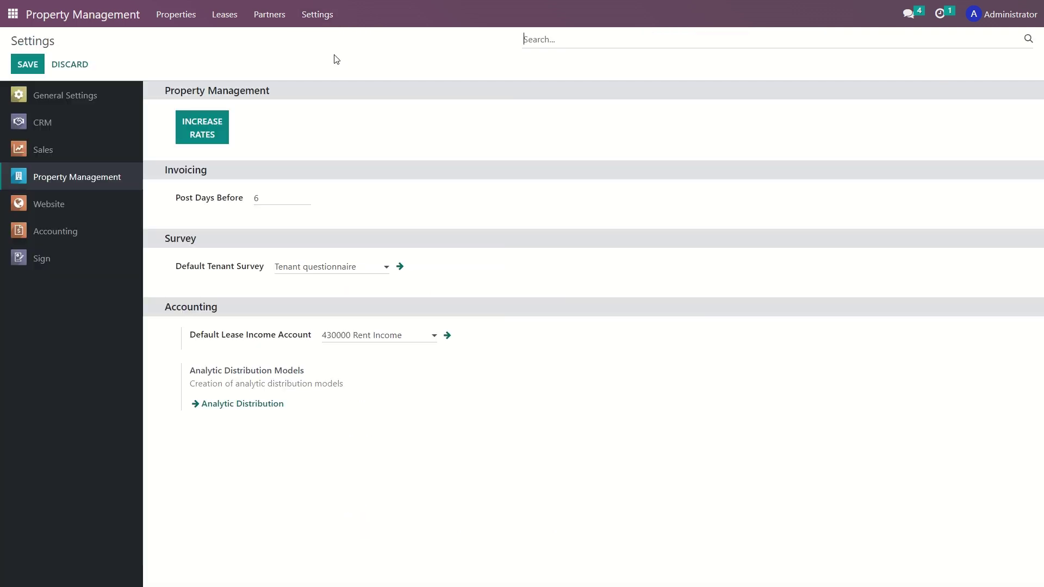
{"action": "left_click", "coordinate": [400, 266]}
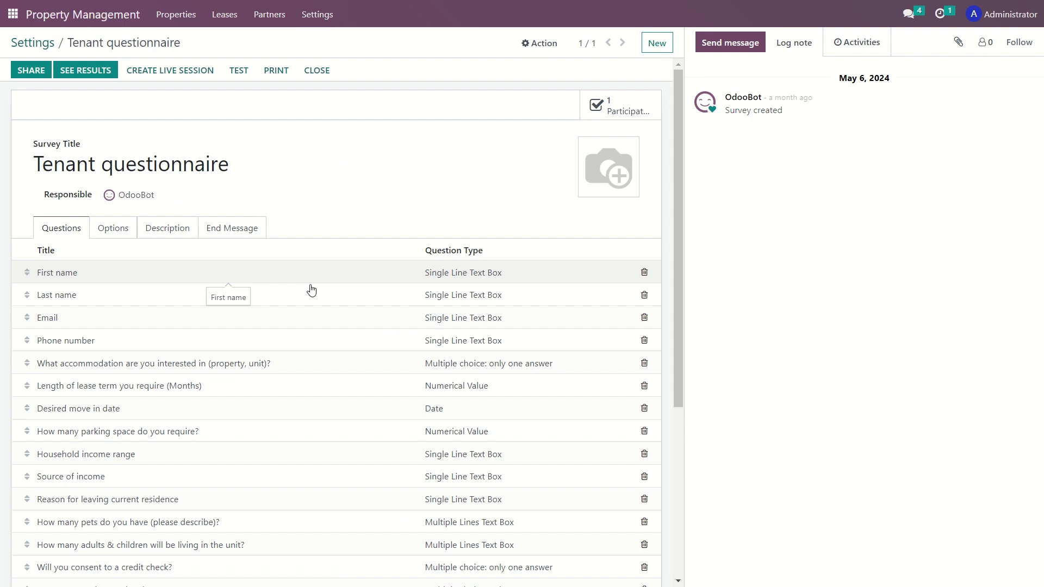
{"action": "scroll", "coordinate": [270, 331], "scroll_direction": "down", "scroll_amount": 2}
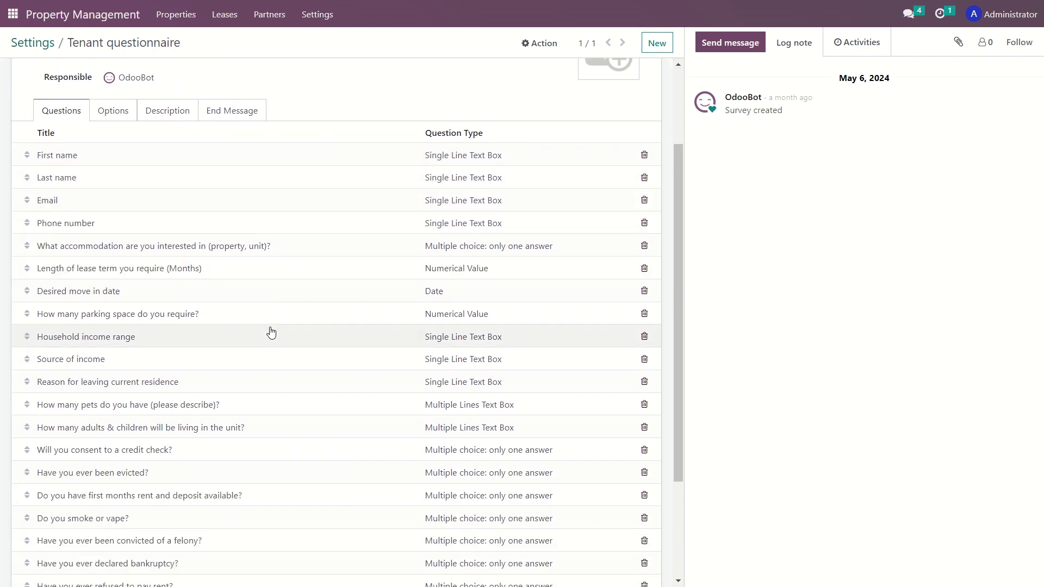
{"action": "scroll", "coordinate": [271, 331], "scroll_direction": "down", "scroll_amount": 3}
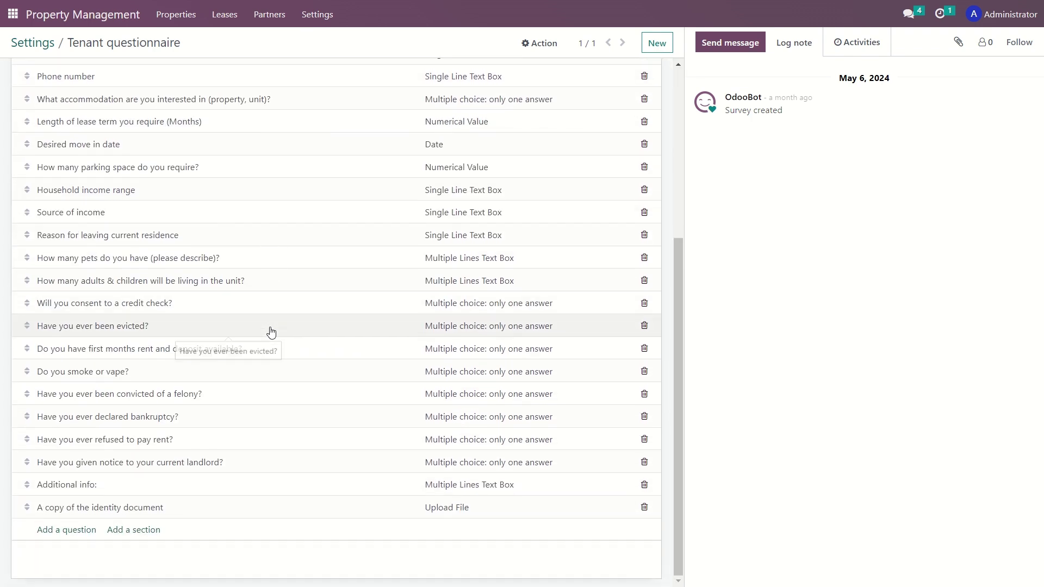
{"action": "scroll", "coordinate": [271, 331], "scroll_direction": "up", "scroll_amount": 5}
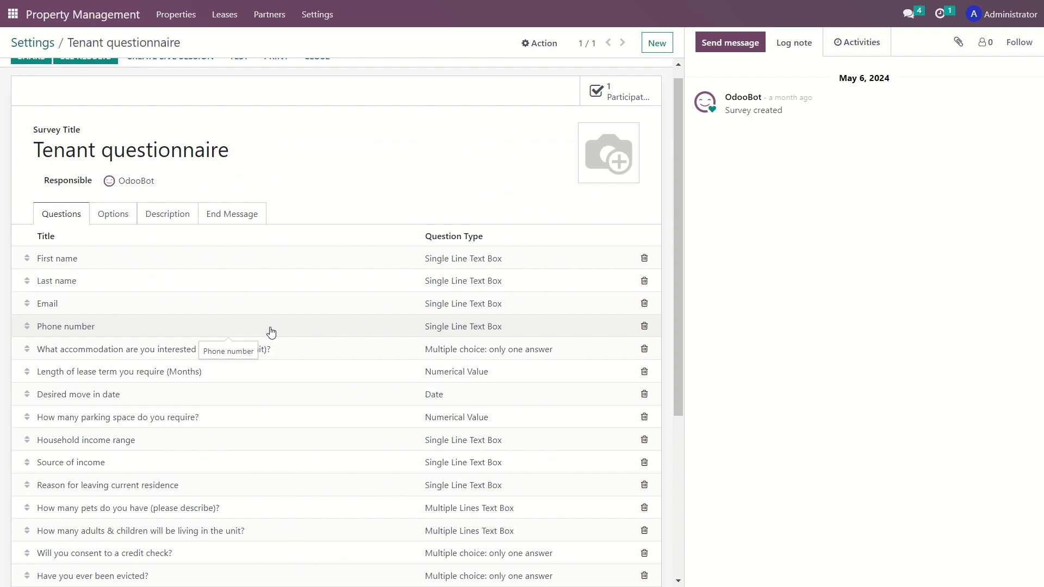
{"action": "scroll", "coordinate": [271, 331], "scroll_direction": "up", "scroll_amount": 1}
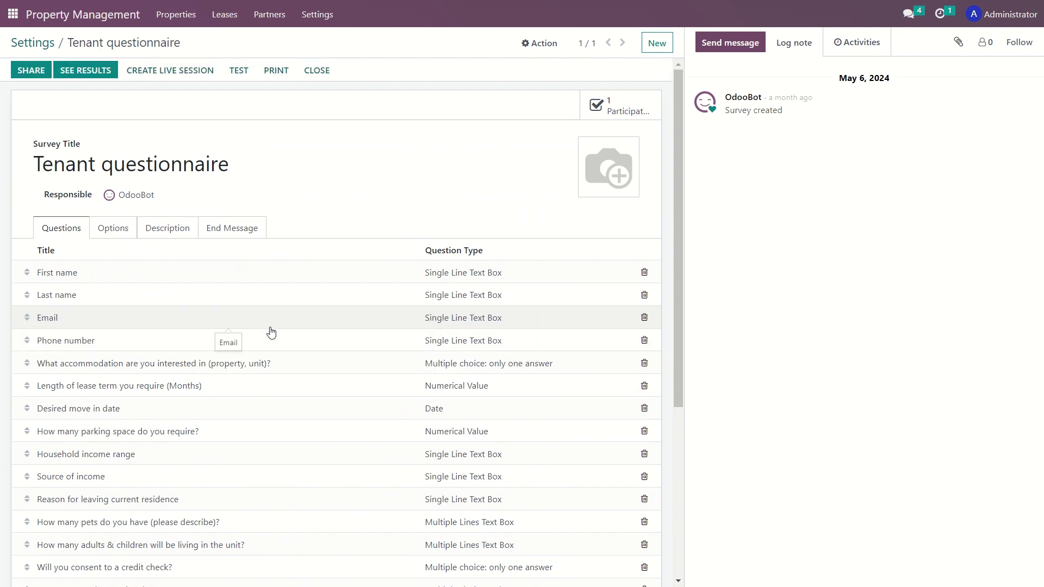
{"action": "scroll", "coordinate": [271, 332], "scroll_direction": "down", "scroll_amount": 1}
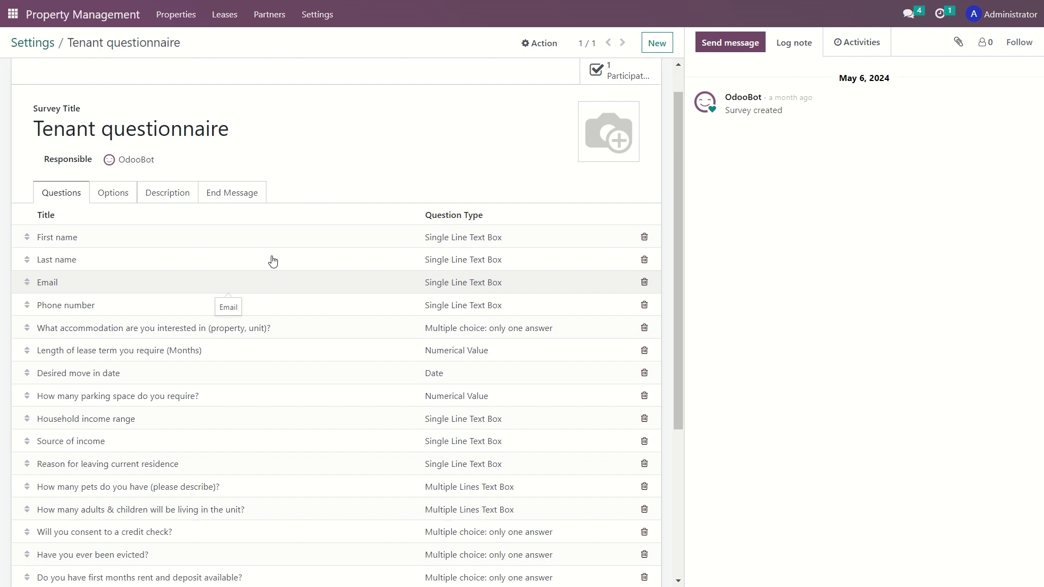
Open the applicant's record showing interest in Villa Viktoria on Avenue Rd - 3, 24-month lease.
{"action": "left_click", "coordinate": [269, 15]}
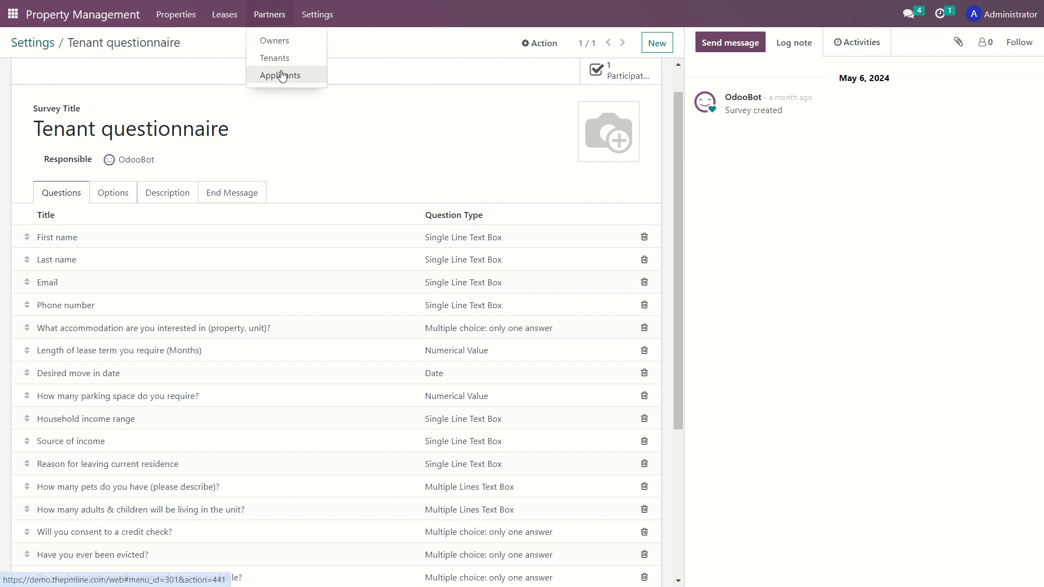
{"action": "left_click", "coordinate": [280, 76]}
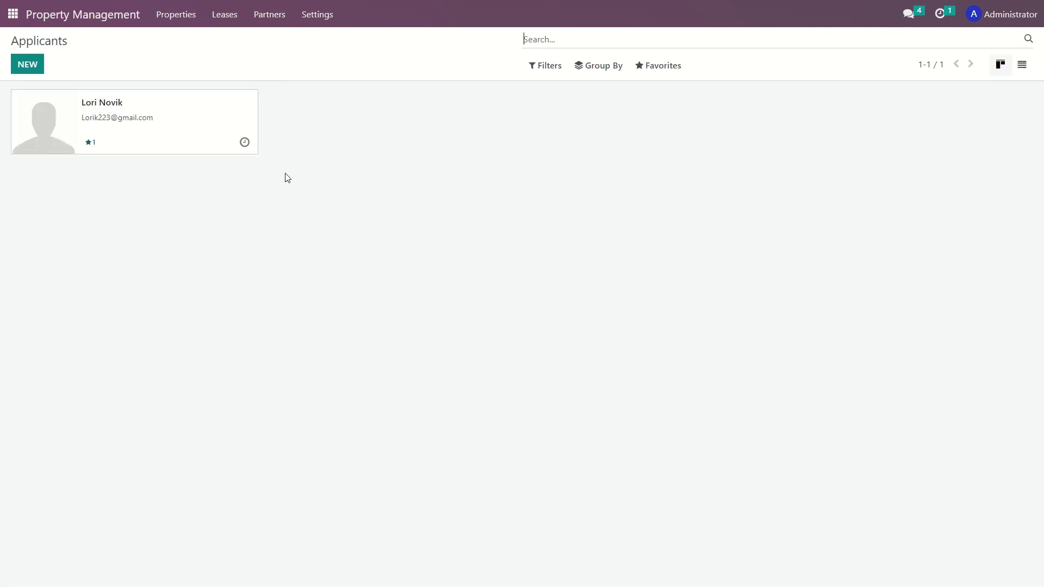
{"action": "left_click", "coordinate": [133, 133]}
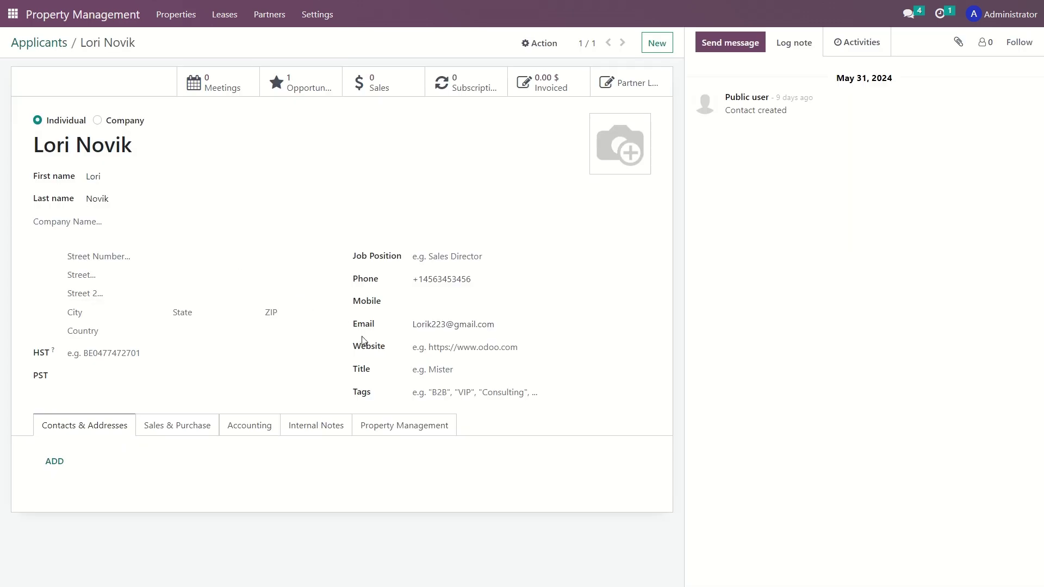
{"action": "left_click", "coordinate": [403, 429]}
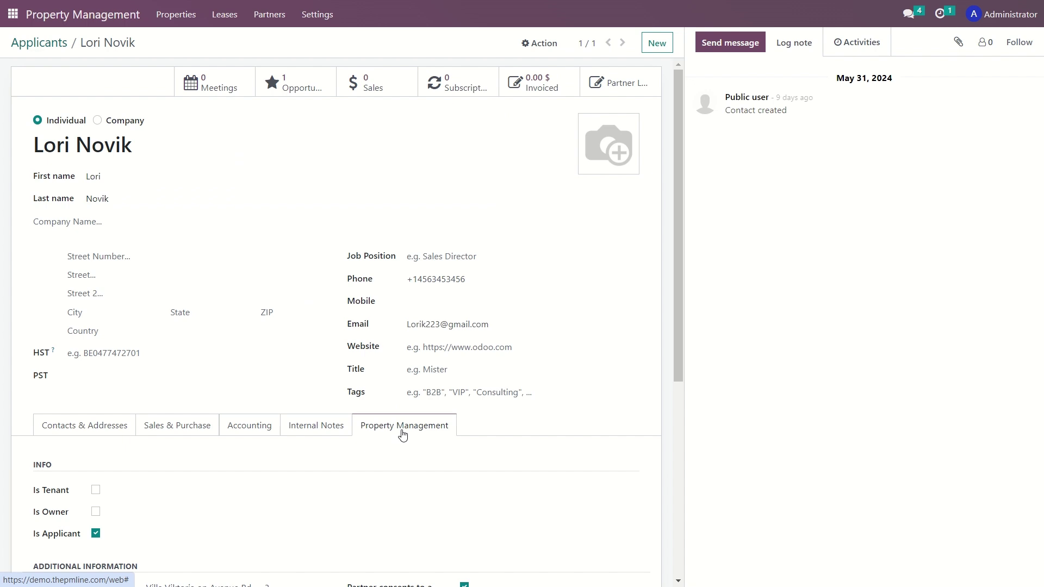
{"action": "scroll", "coordinate": [403, 434], "scroll_direction": "down", "scroll_amount": 5}
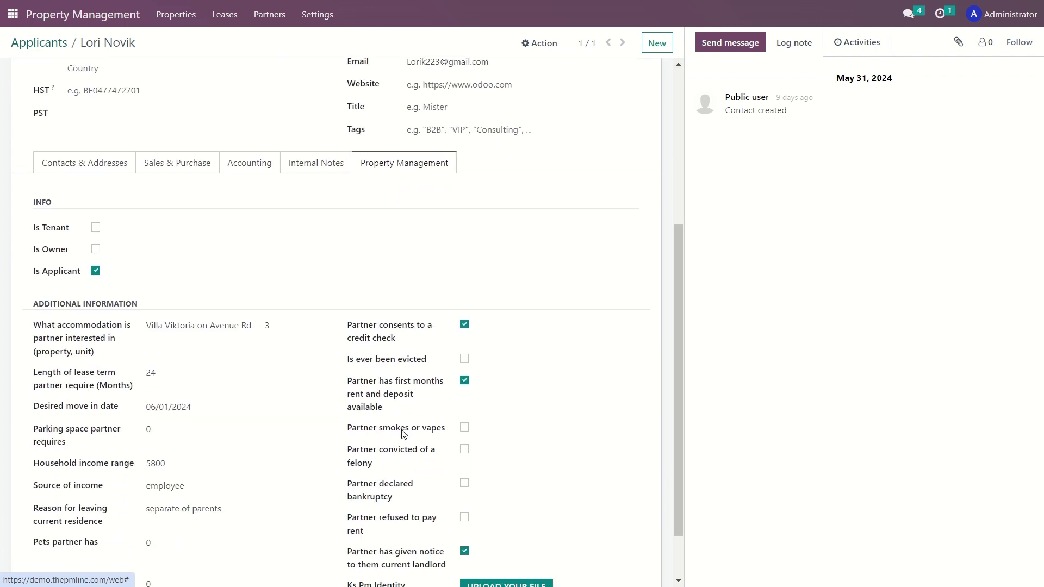
{"action": "scroll", "coordinate": [403, 433], "scroll_direction": "down", "scroll_amount": 1}
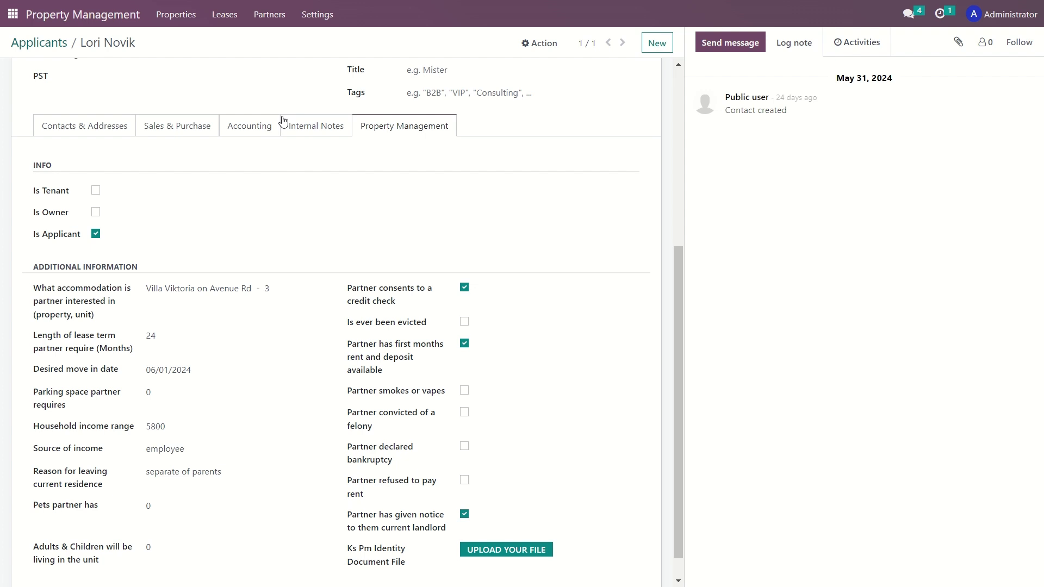
{"action": "left_click", "coordinate": [275, 22]}
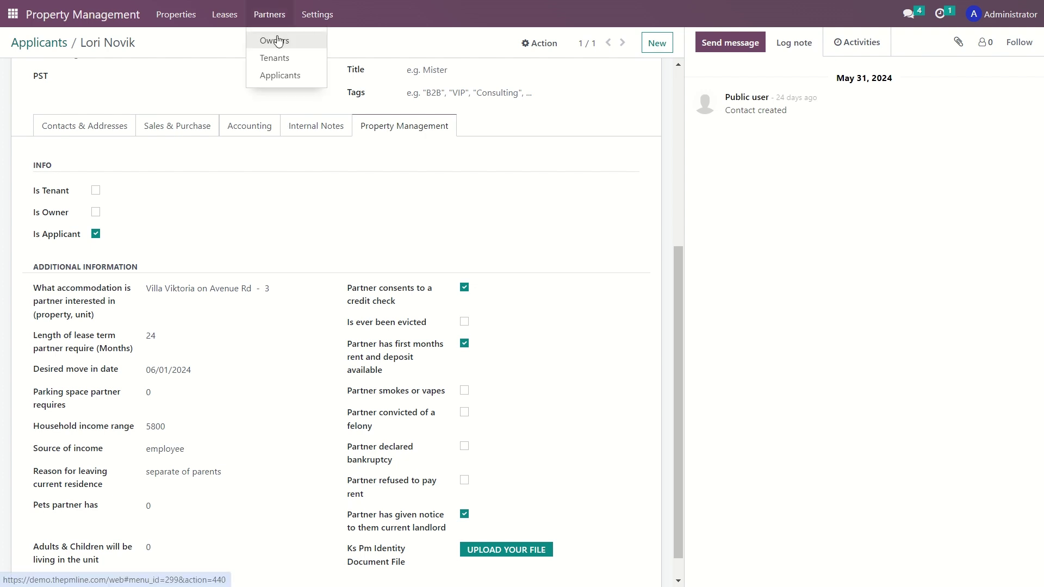
Open Owners, browse its Filters, Group By and Favorites menus, and toggle List and Kanban views.
{"action": "left_click", "coordinate": [274, 40]}
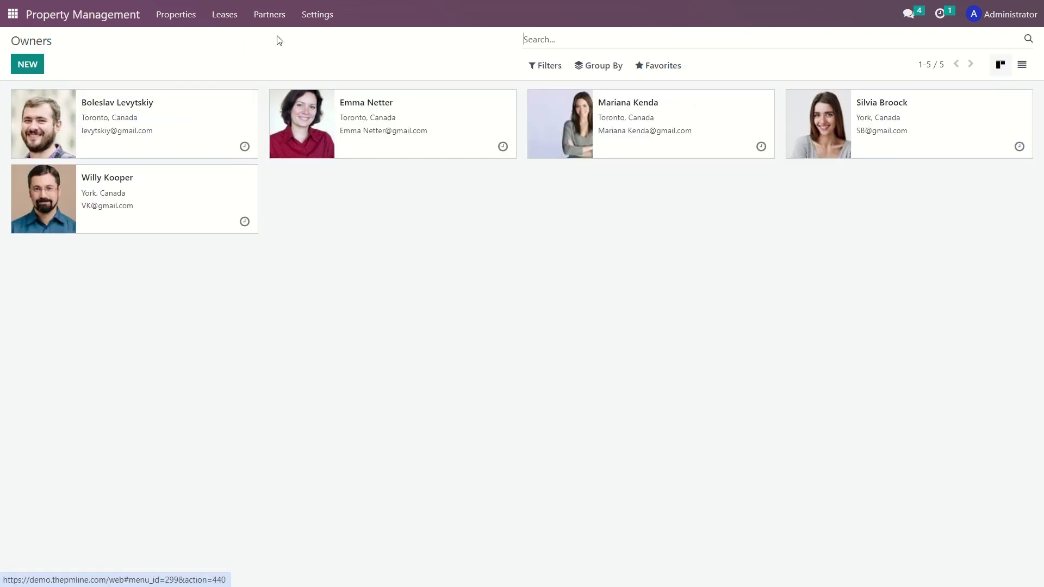
{"action": "left_click", "coordinate": [532, 70]}
{"action": "left_click", "coordinate": [589, 70]}
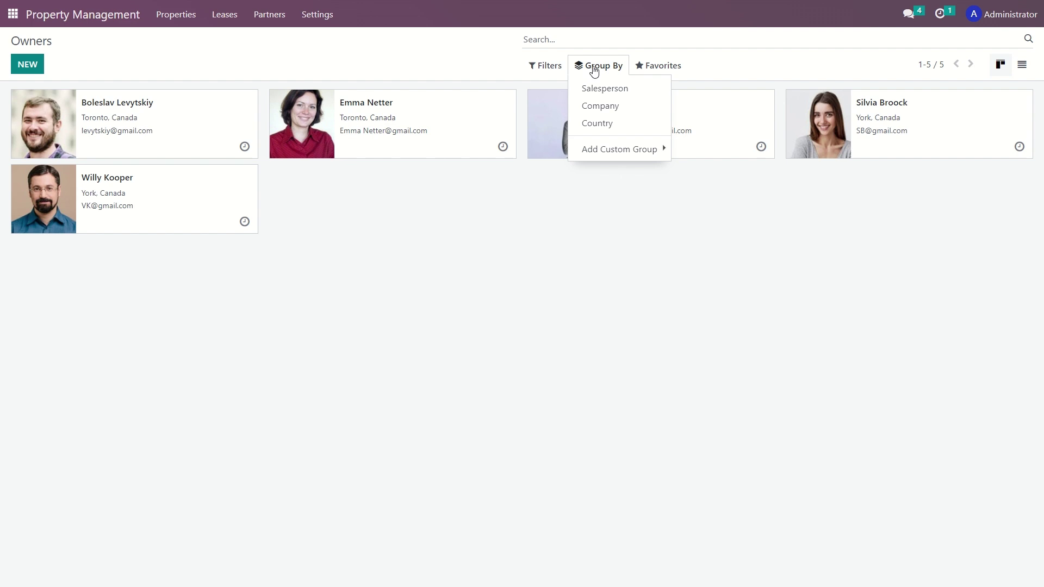
{"action": "left_click", "coordinate": [543, 70]}
{"action": "left_click", "coordinate": [577, 68]}
{"action": "left_click", "coordinate": [657, 68]}
{"action": "left_click", "coordinate": [586, 67]}
{"action": "left_click", "coordinate": [1021, 66]}
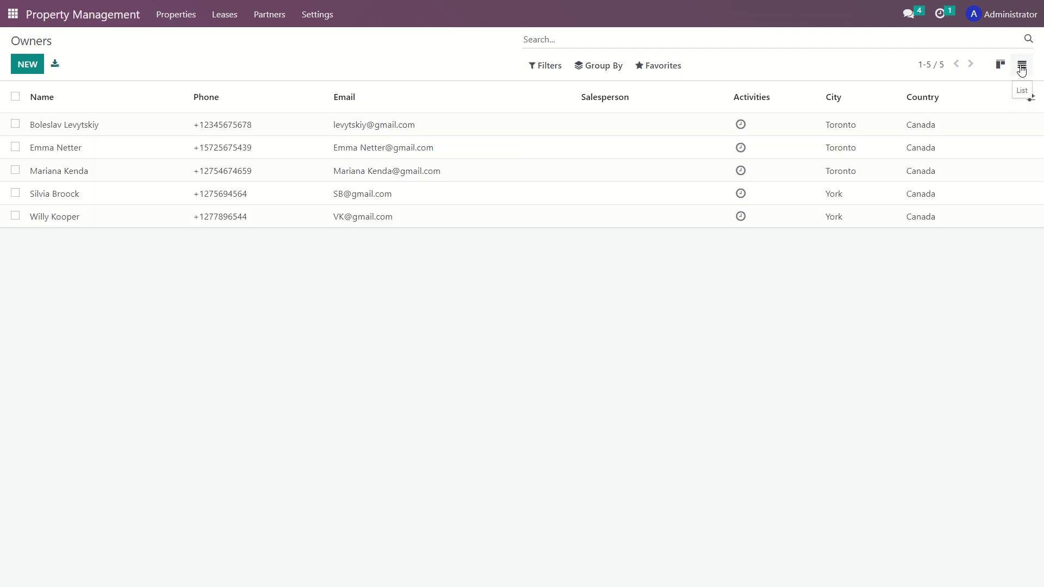
{"action": "left_click", "coordinate": [1000, 66]}
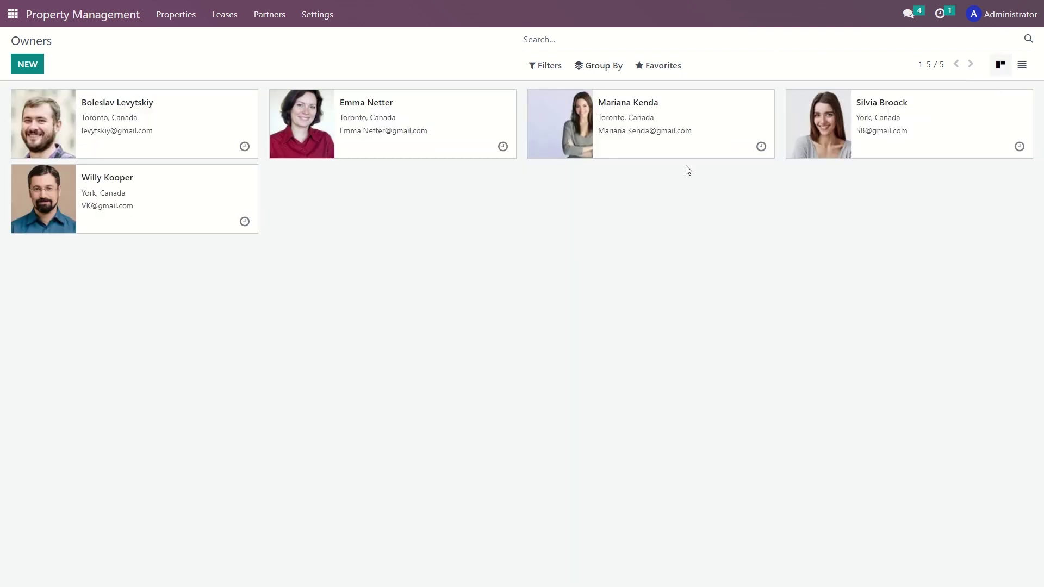